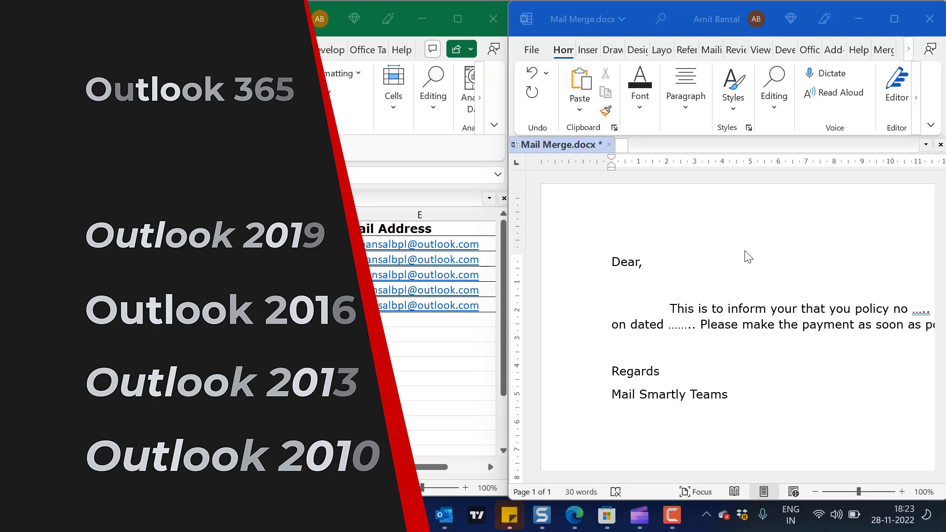
# Step: Switch to File.xlsx in Excel and review the First Name, Last Name and Policy No. columns
pyautogui.click(744, 256)
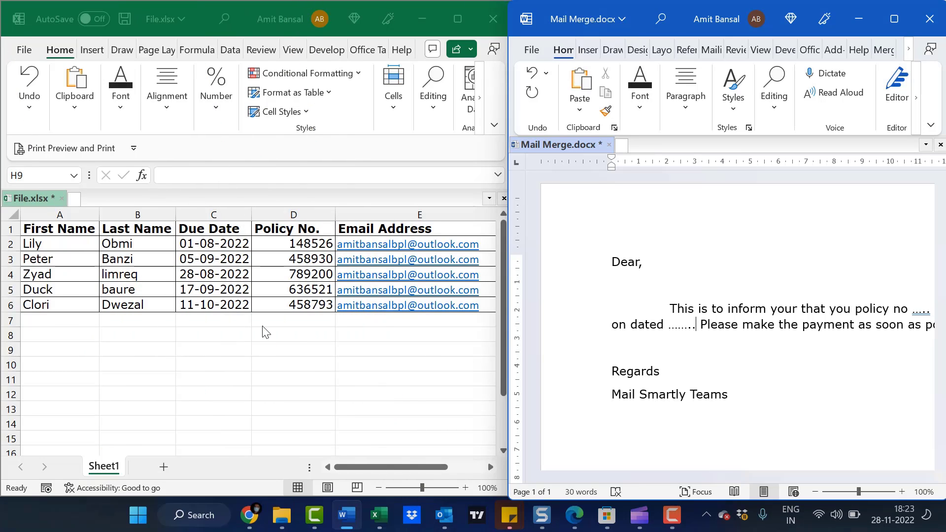
pyautogui.hotkey('alt', 'Tab')
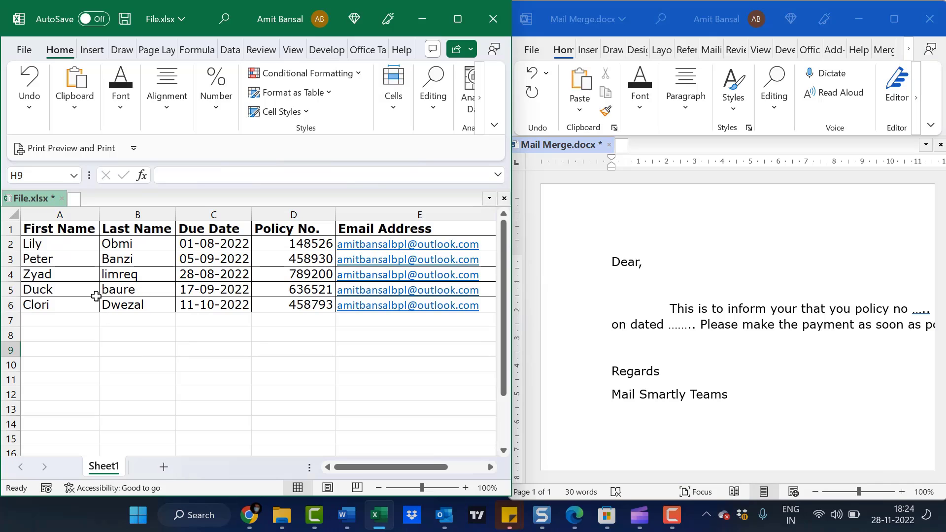
pyautogui.click(71, 232)
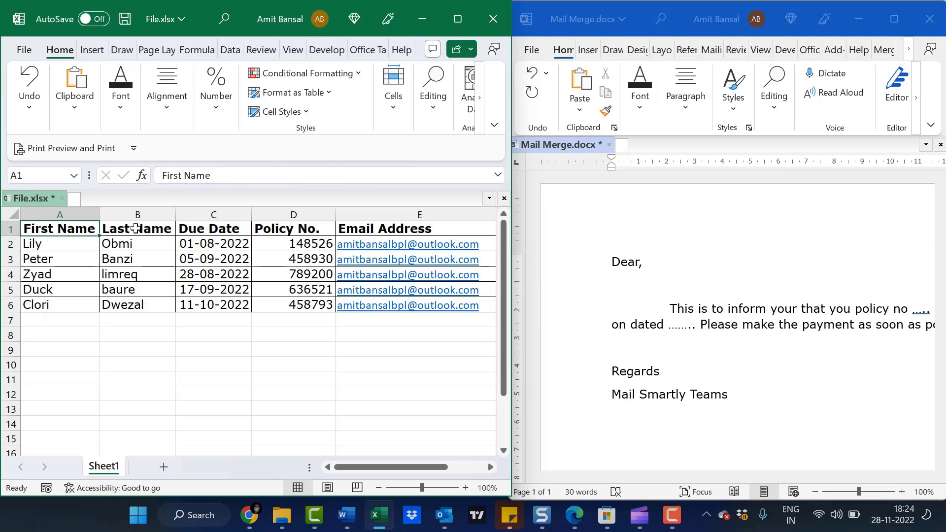
pyautogui.press('Right')
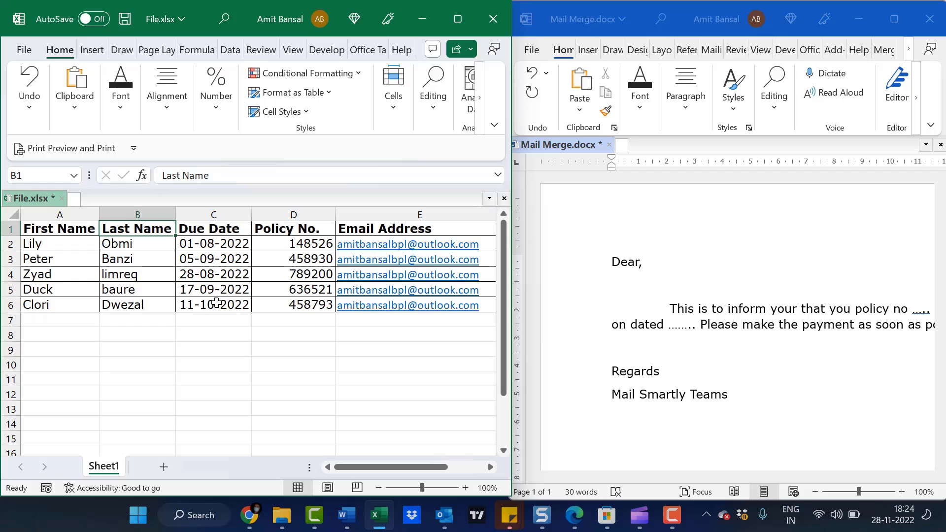
pyautogui.click(296, 233)
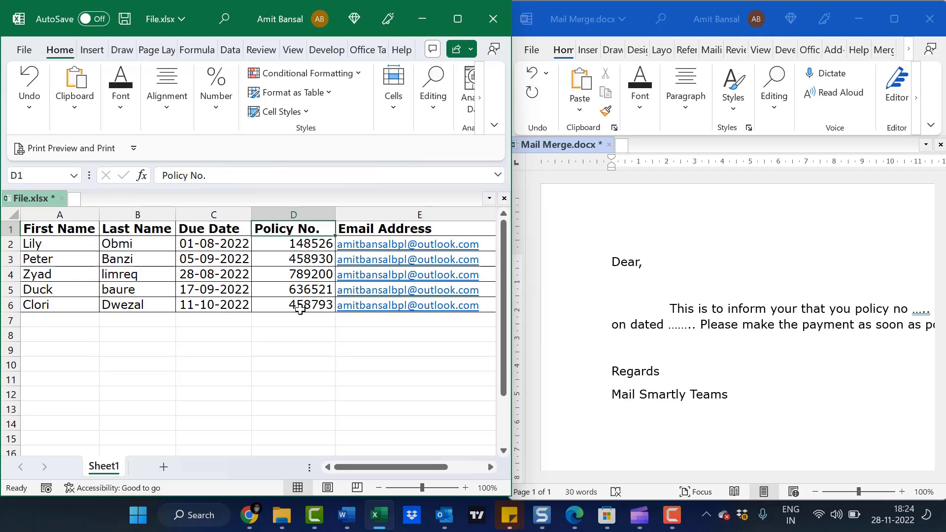
pyautogui.click(395, 339)
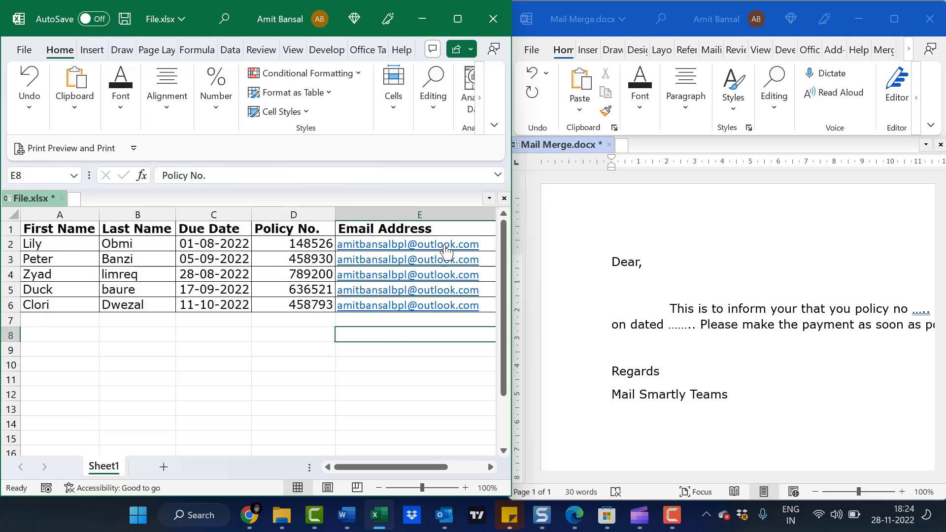
pyautogui.click(401, 348)
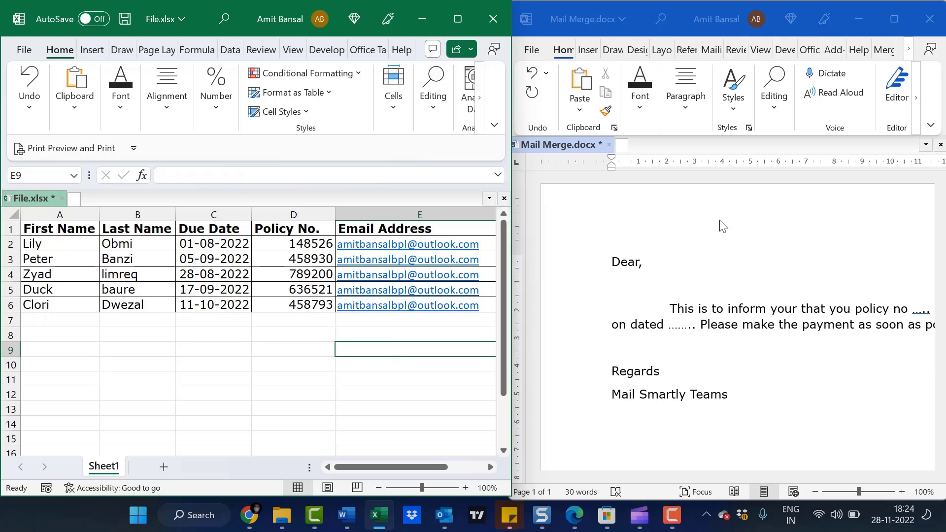
# Step: Bring the Word letter back to the front and maximise it over the spreadsheet
pyautogui.click(696, 326)
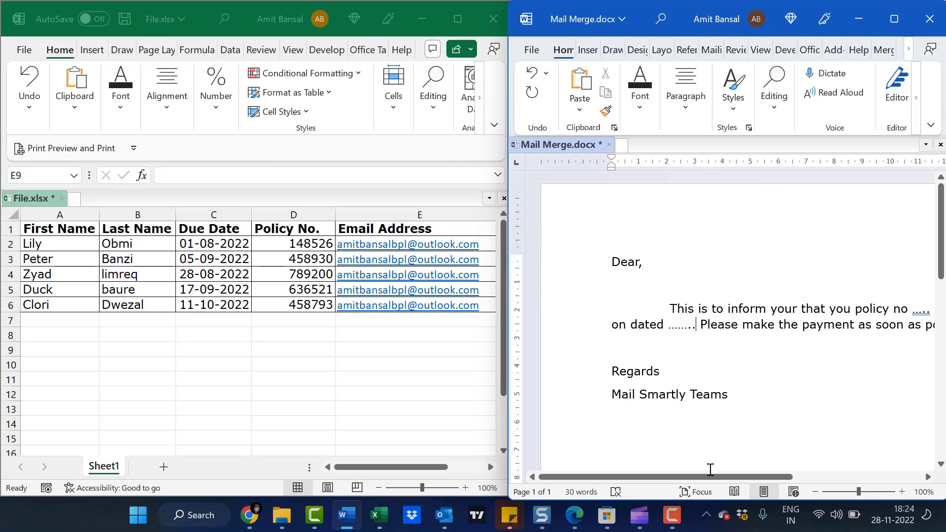
pyautogui.moveTo(702, 478); pyautogui.dragTo(674, 477)
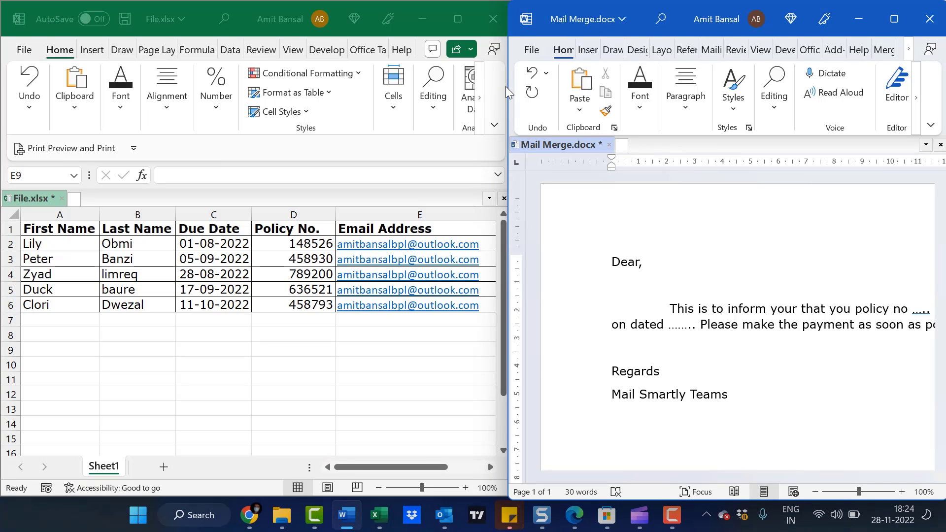
pyautogui.moveTo(508, 93); pyautogui.dragTo(274, 165)
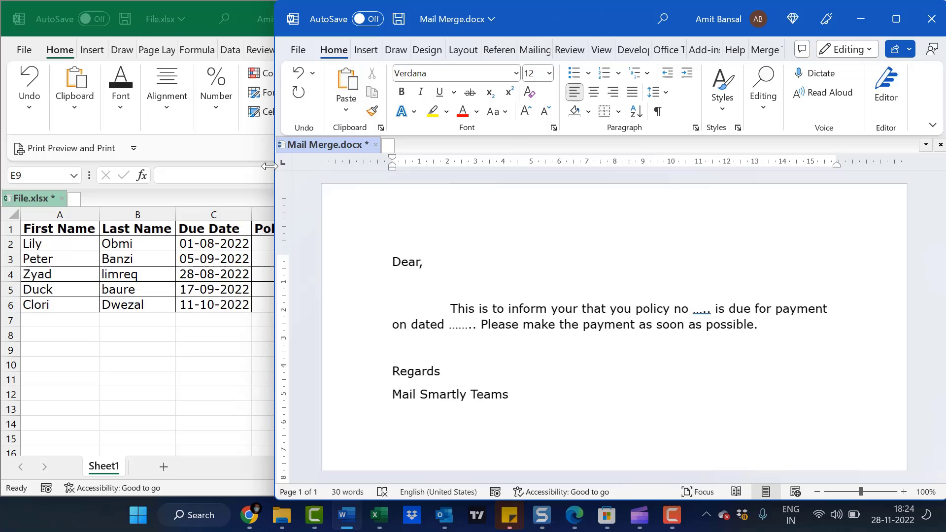
pyautogui.click(532, 50)
pyautogui.press('super+Up')
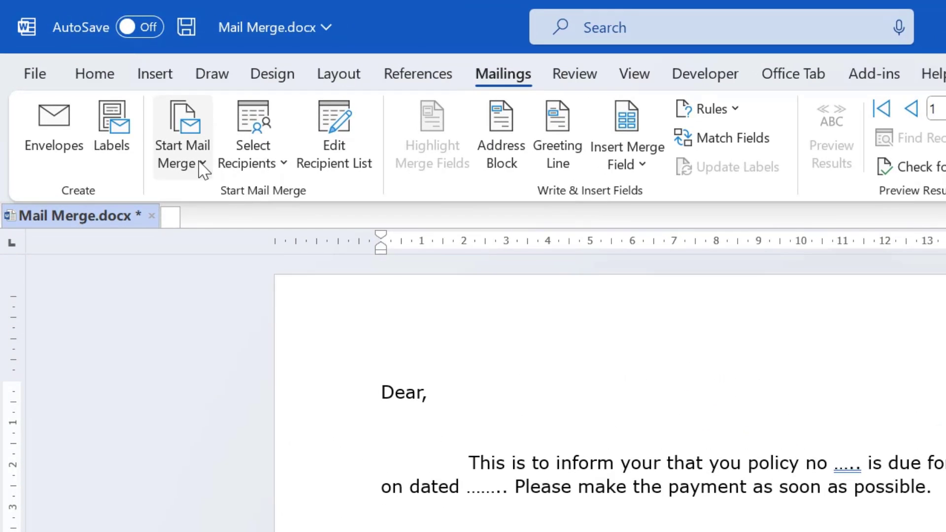
# Step: Set the merge type to E-mail Messages and launch the Step-by-Step Mail Merge Wizard
pyautogui.click(202, 166)
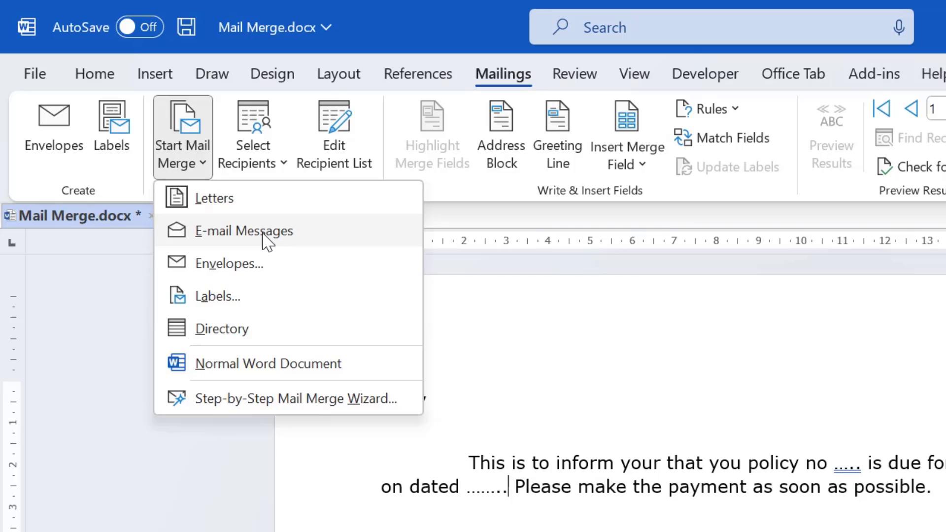
pyautogui.click(257, 235)
pyautogui.click(185, 162)
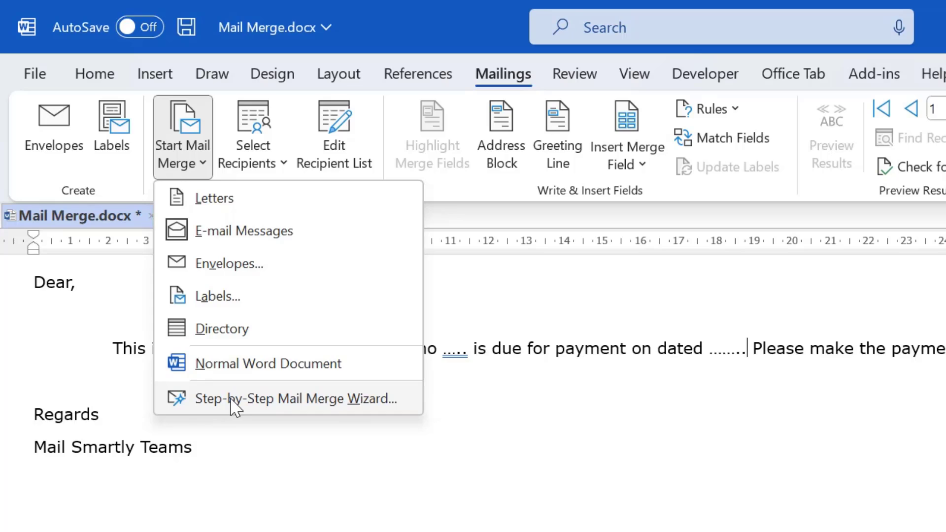
pyautogui.click(231, 399)
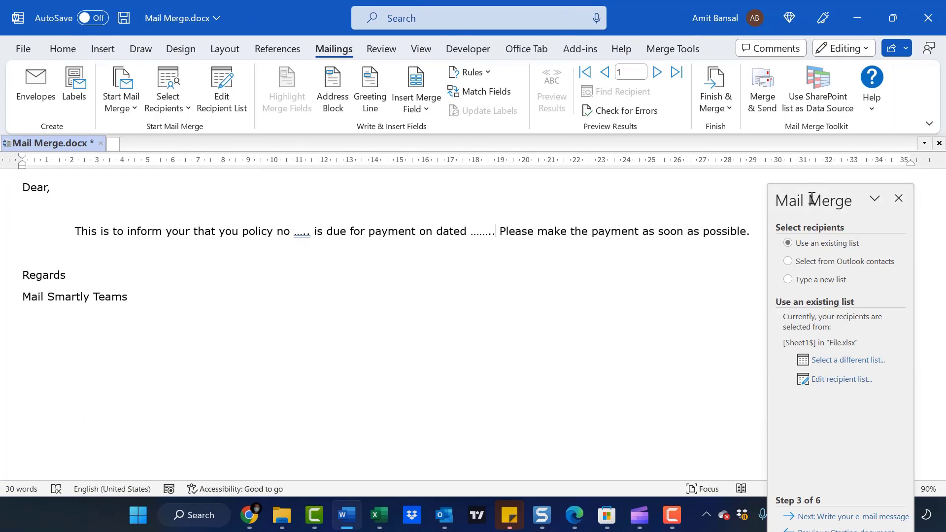
pyautogui.moveTo(841, 197); pyautogui.dragTo(848, 167)
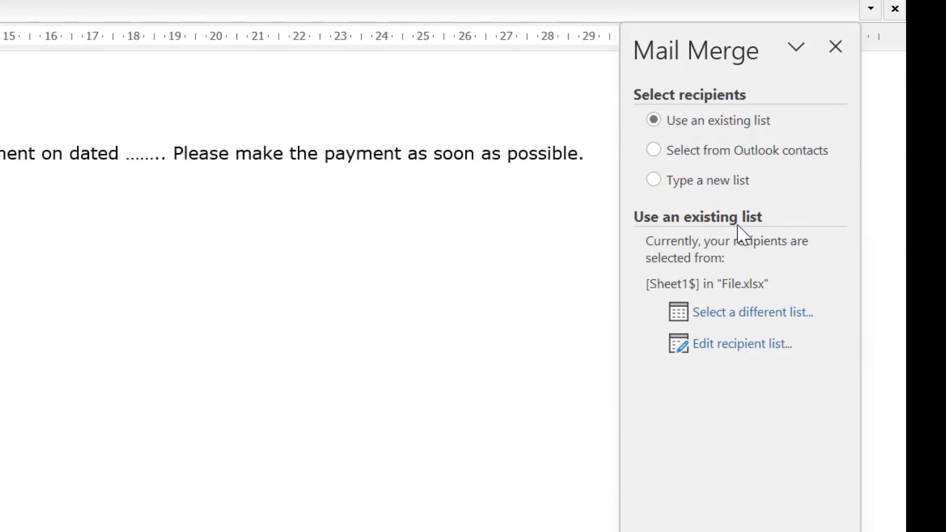
# Step: Browse to the MailMerge folder on the Desktop and open File.xlsx as the recipient list
pyautogui.click(724, 320)
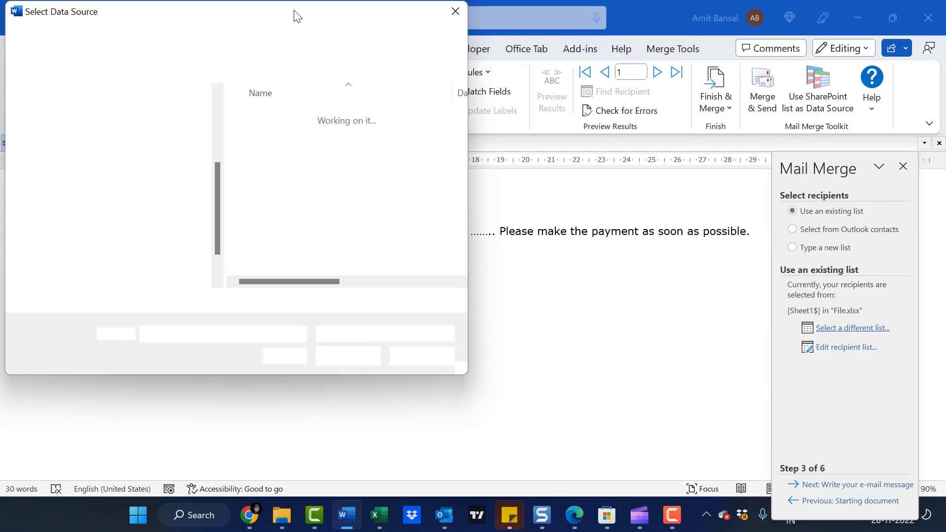
pyautogui.moveTo(317, 54); pyautogui.dragTo(364, 81)
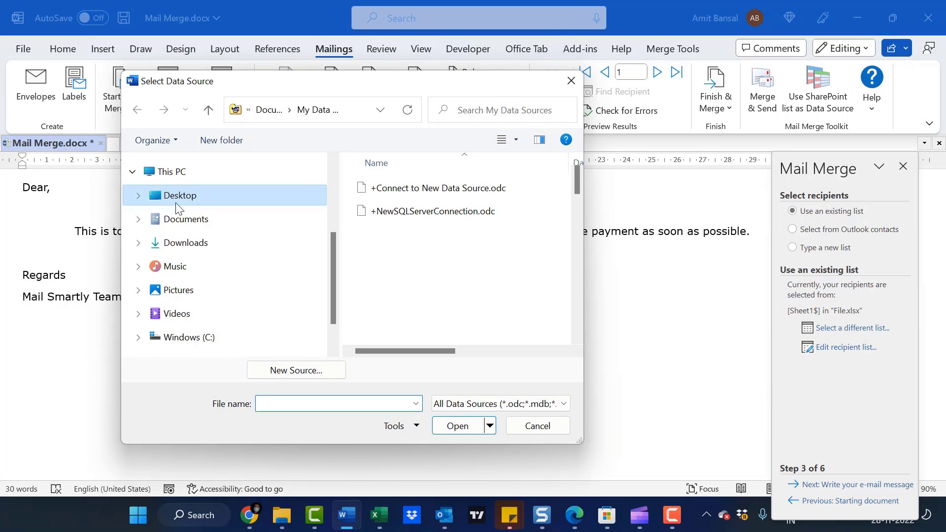
pyautogui.click(176, 198)
pyautogui.scroll(-2, 463, 315)
pyautogui.doubleClick(509, 291)
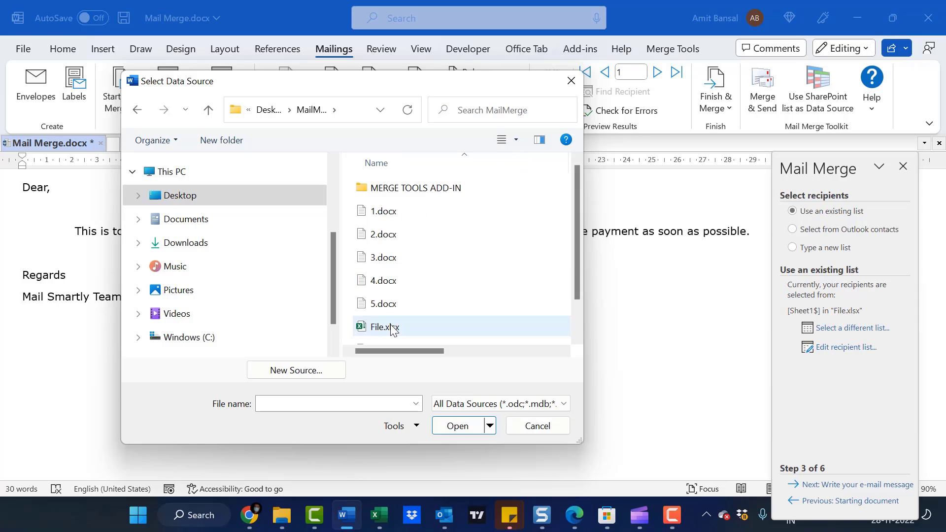
pyautogui.click(393, 328)
pyautogui.click(461, 426)
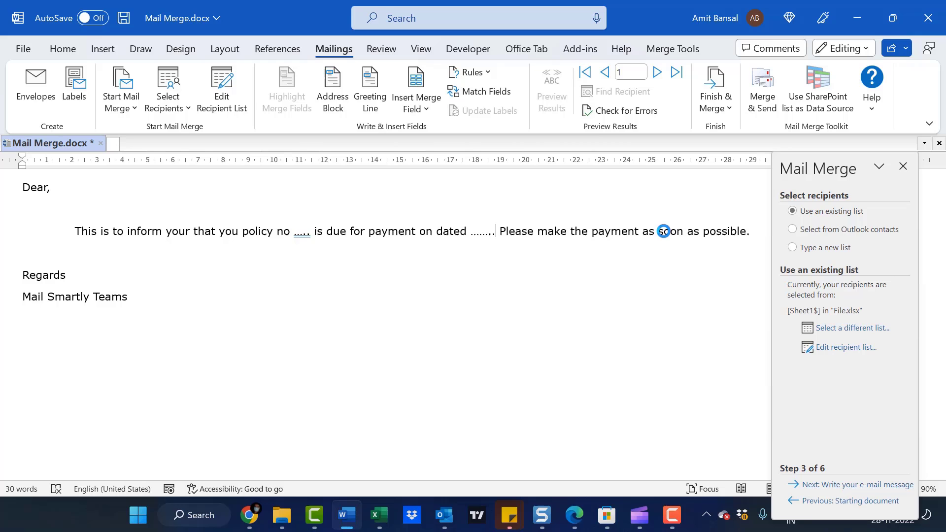
# Step: Confirm Sheet1$, with its first row as column headers, as the recipient table
pyautogui.click(496, 231)
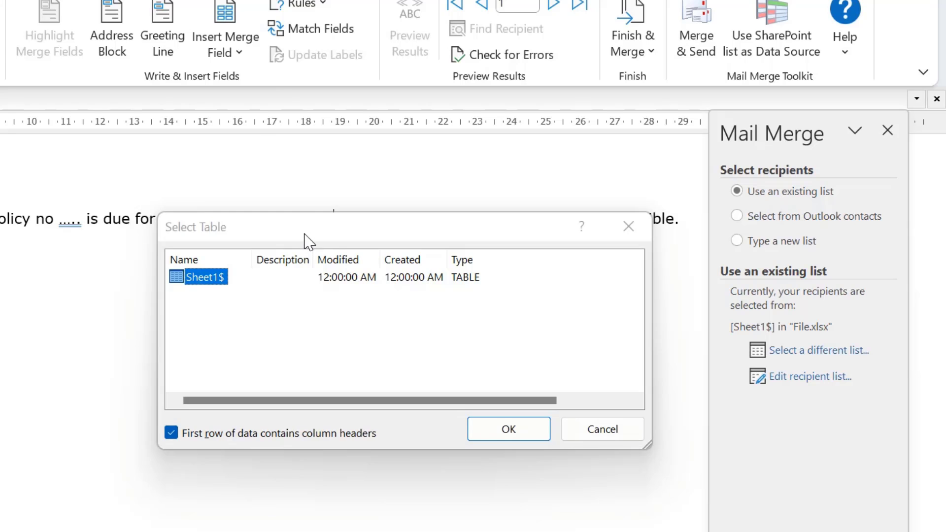
pyautogui.moveTo(306, 238); pyautogui.dragTo(178, 146)
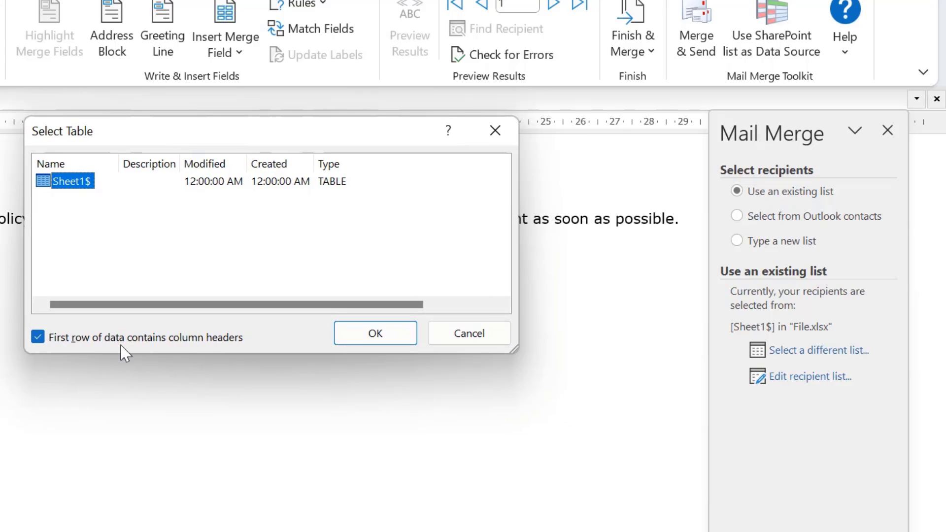
pyautogui.click(379, 341)
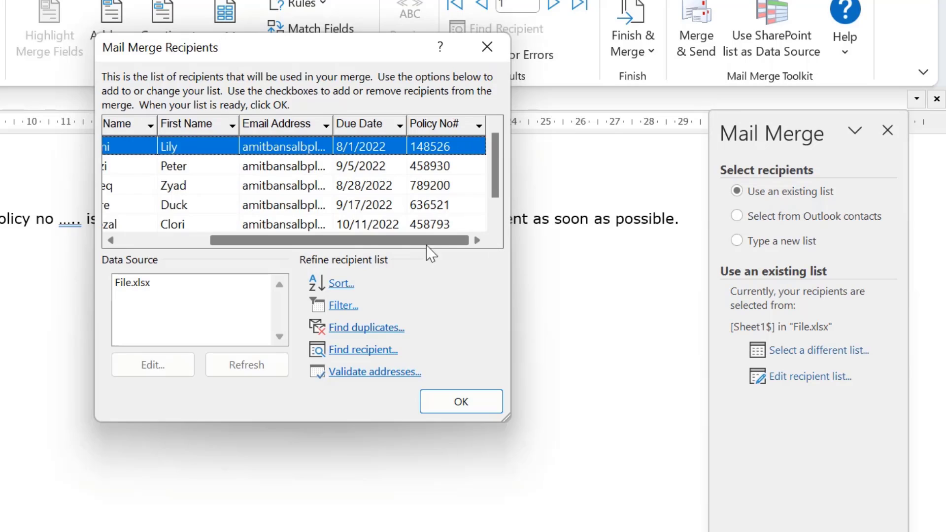
pyautogui.moveTo(429, 241); pyautogui.dragTo(189, 253)
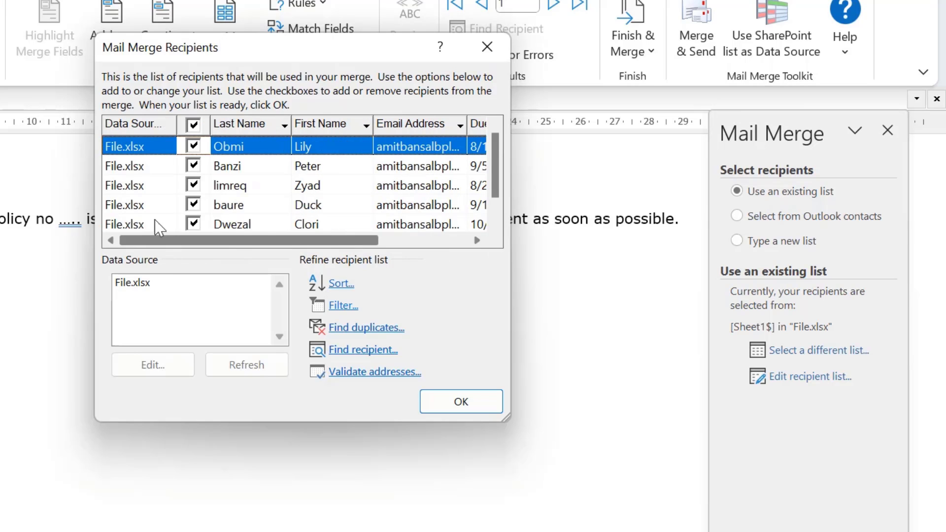
pyautogui.moveTo(81, 443); pyautogui.dragTo(52, 514)
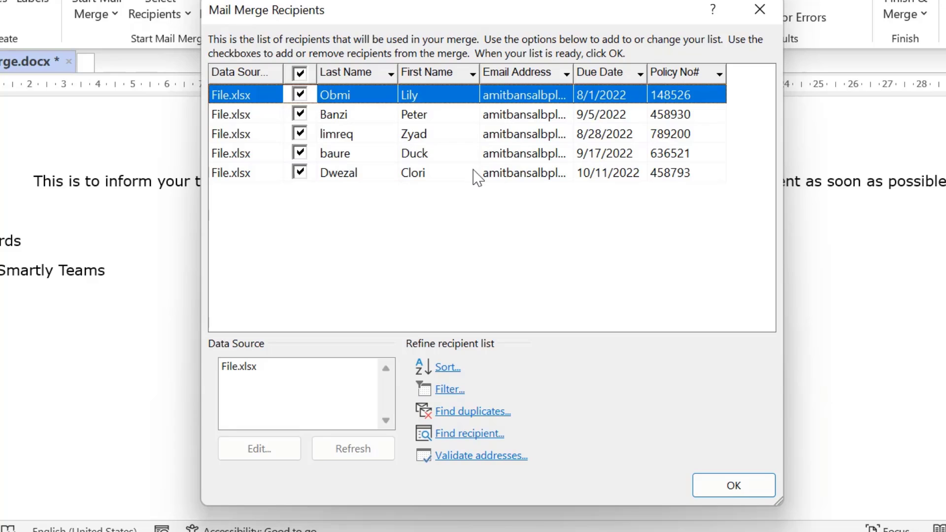
pyautogui.click(302, 138)
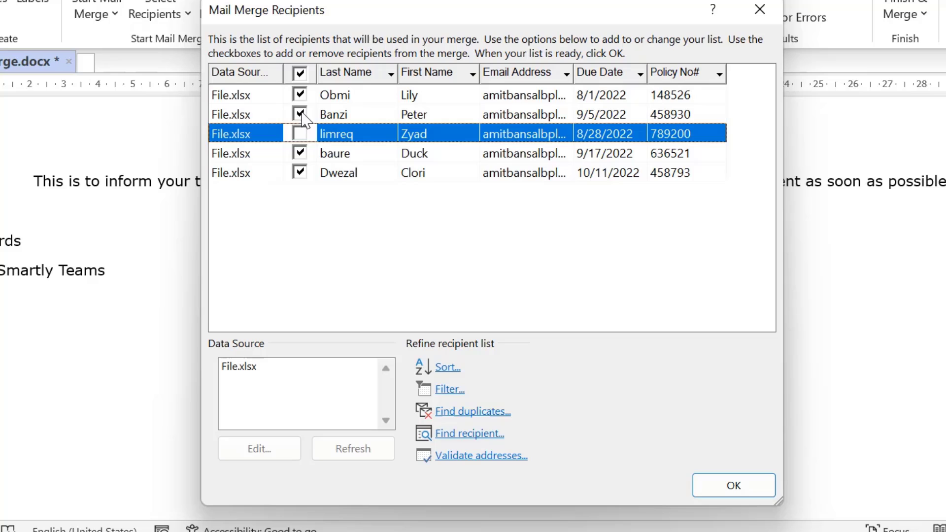
pyautogui.click(300, 173)
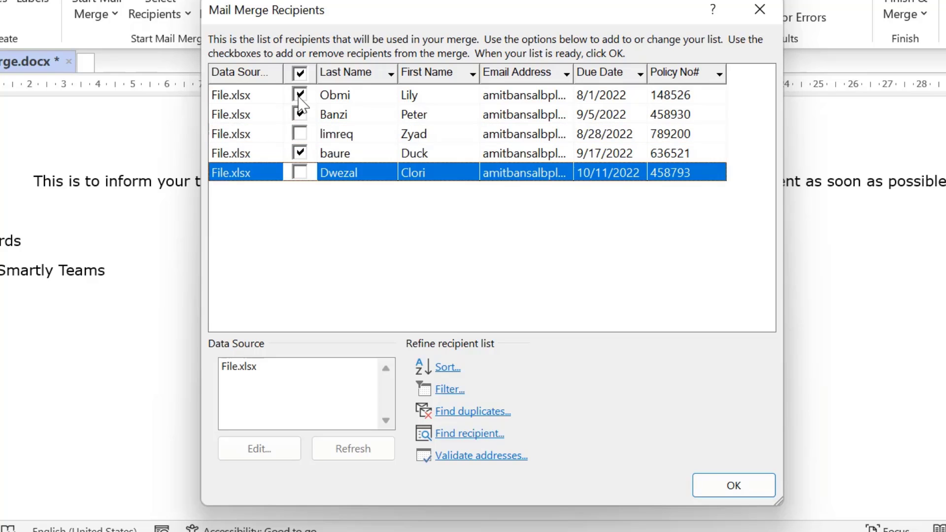
pyautogui.click(299, 134)
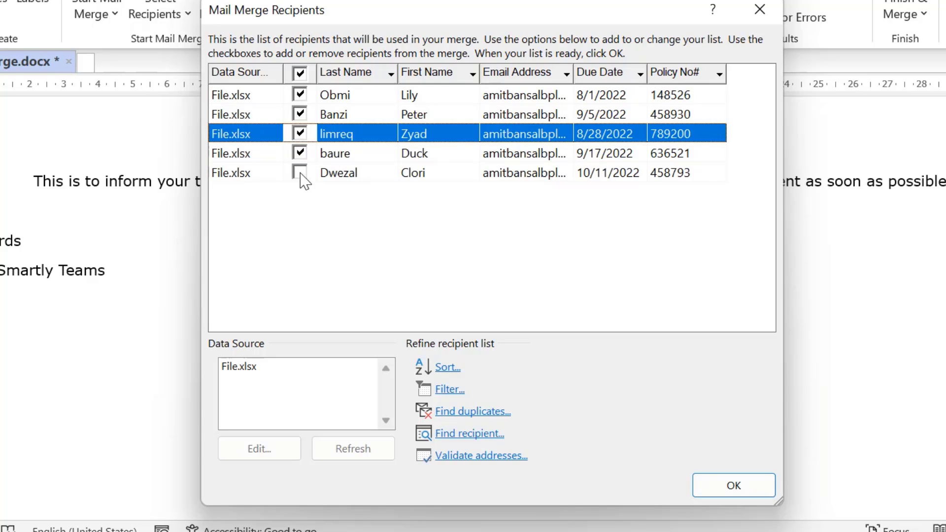
pyautogui.click(299, 173)
pyautogui.click(744, 488)
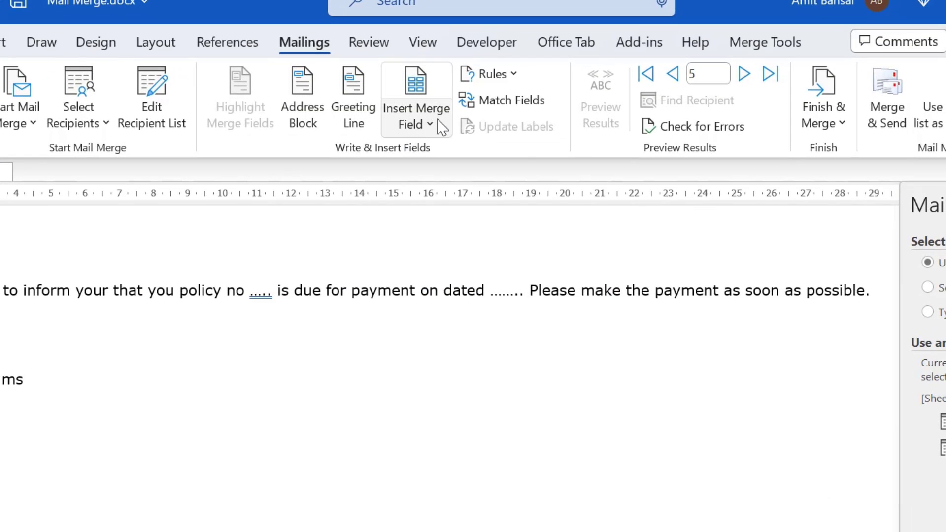
# Step: Insert the First_Name and Last_Name merge fields right after 'Dear'
pyautogui.click(438, 126)
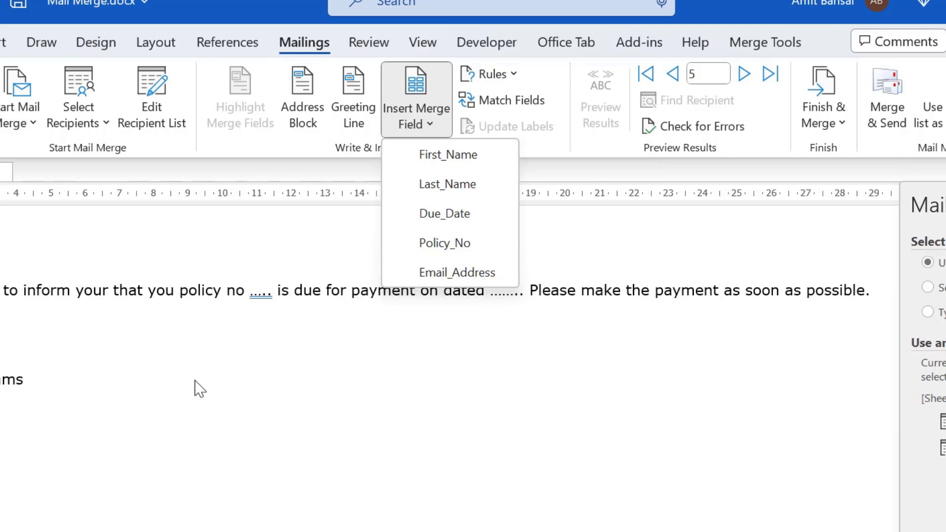
pyautogui.press('Escape')
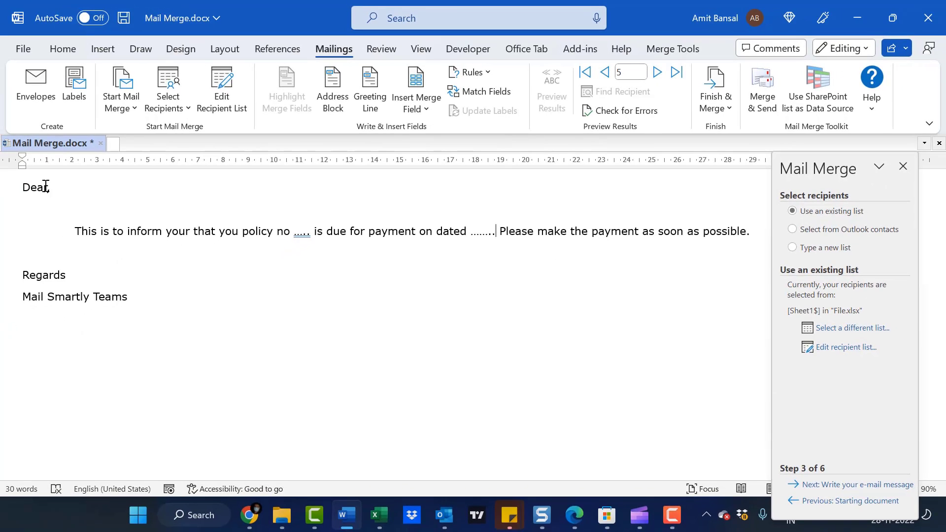
pyautogui.click(48, 188)
pyautogui.click(417, 107)
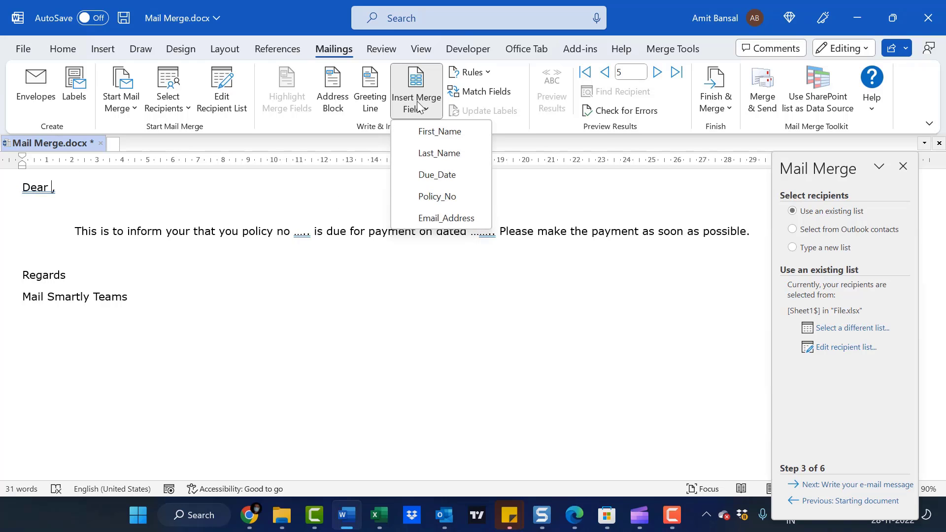
pyautogui.click(453, 137)
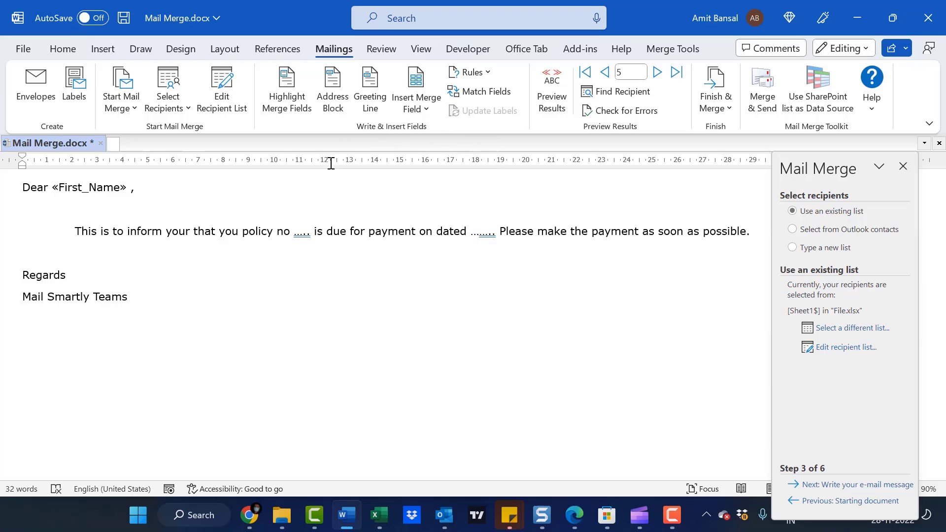
pyautogui.click(422, 109)
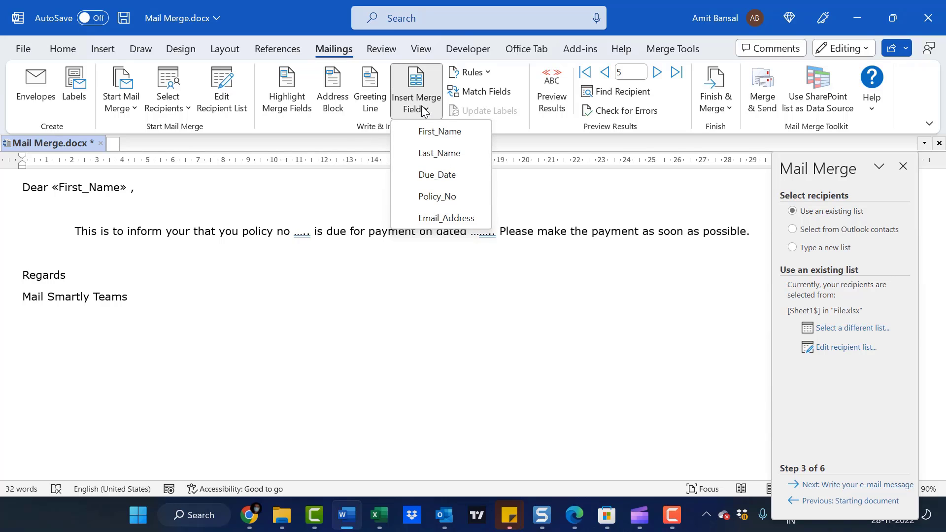
pyautogui.click(439, 153)
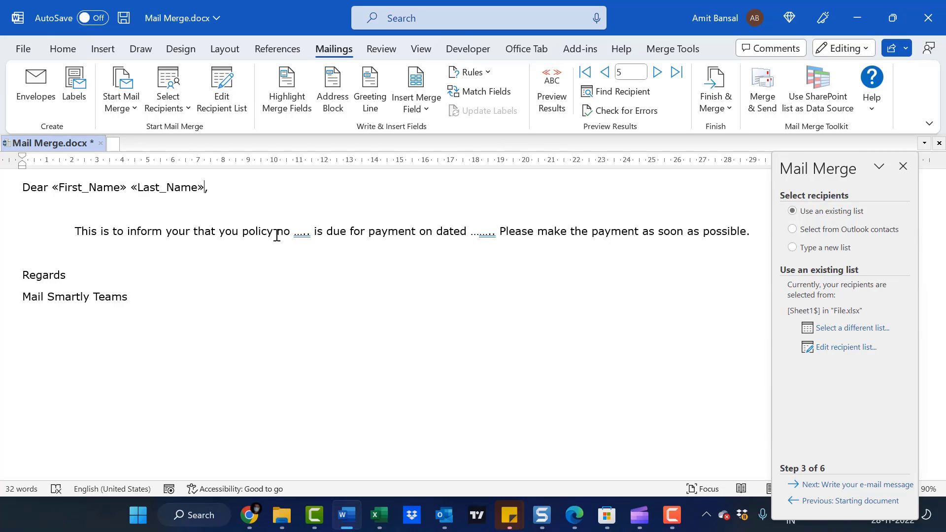
# Step: Replace the dotted policy-number and date placeholders with the Policy_No and Due_Date fields
pyautogui.doubleClick(301, 233)
pyautogui.moveTo(304, 233); pyautogui.dragTo(314, 233)
pyautogui.click(430, 106)
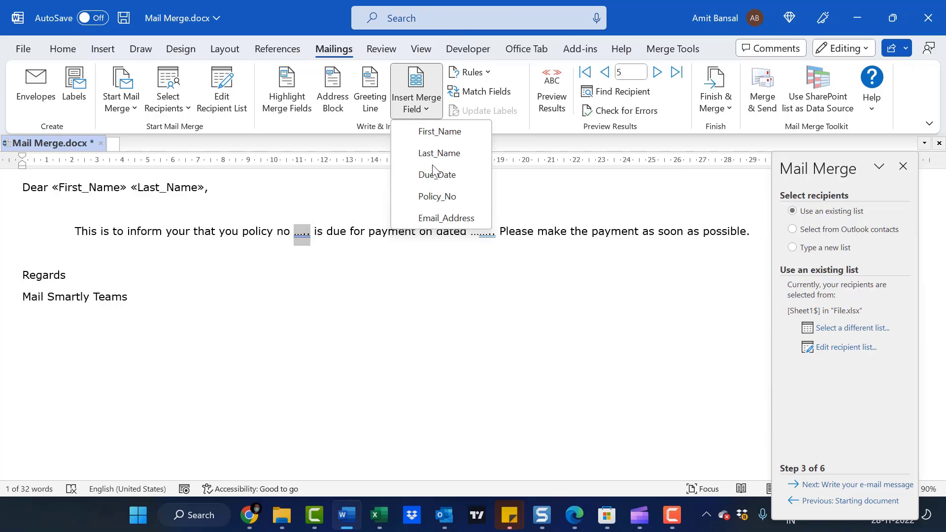
pyautogui.click(443, 197)
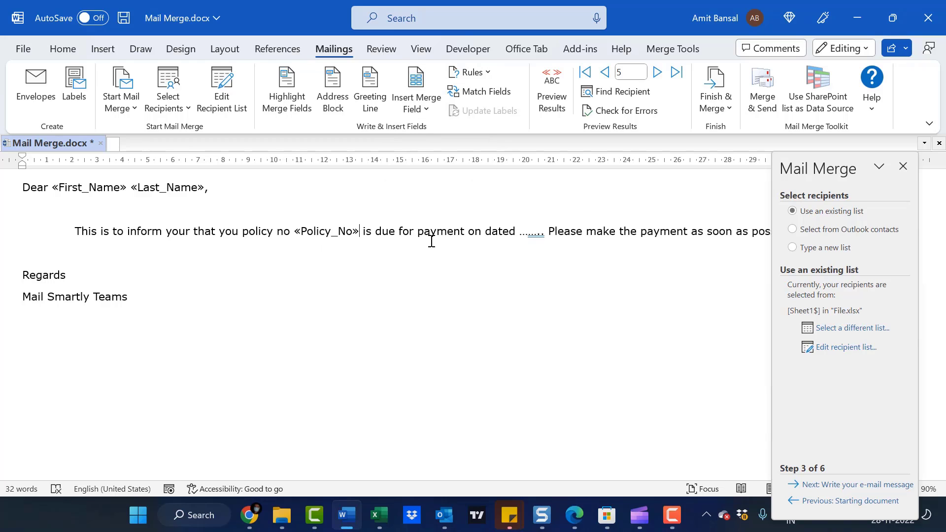
pyautogui.moveTo(520, 229); pyautogui.dragTo(547, 232)
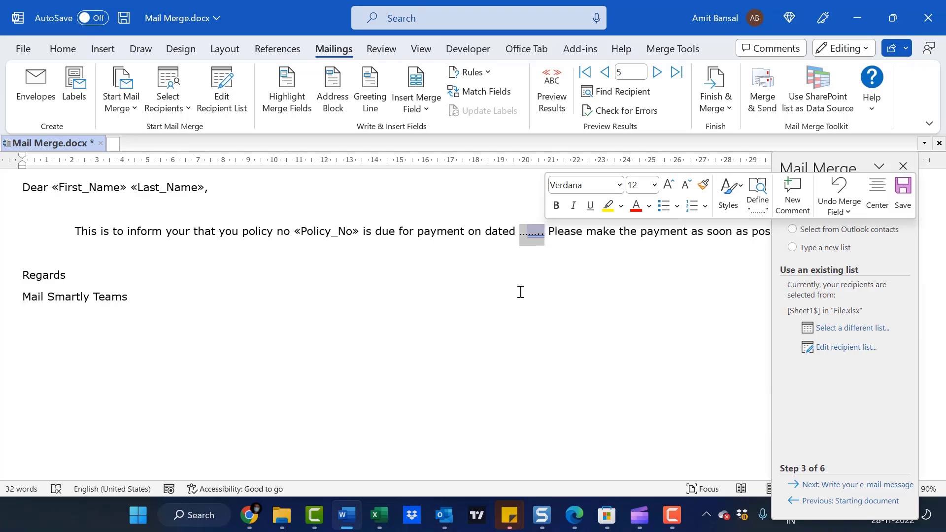
pyautogui.click(427, 102)
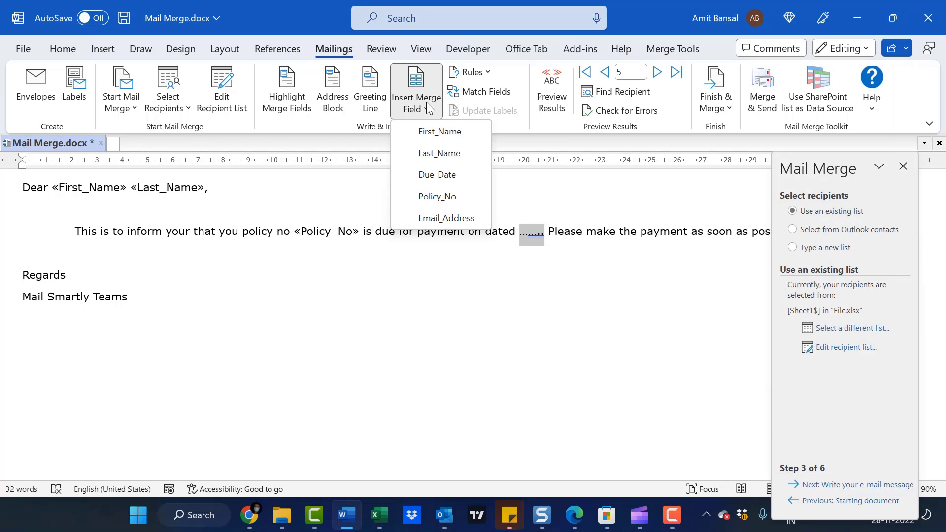
pyautogui.click(441, 175)
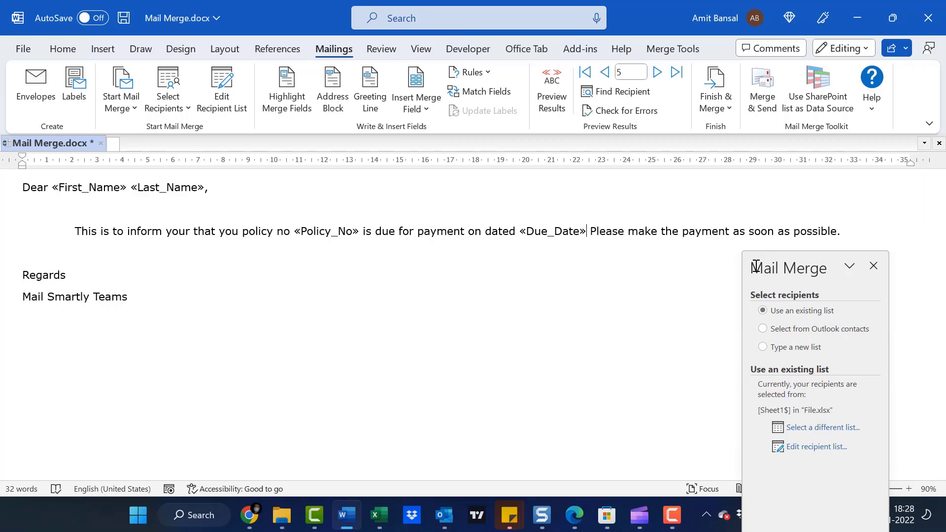
pyautogui.moveTo(795, 262); pyautogui.dragTo(795, 144)
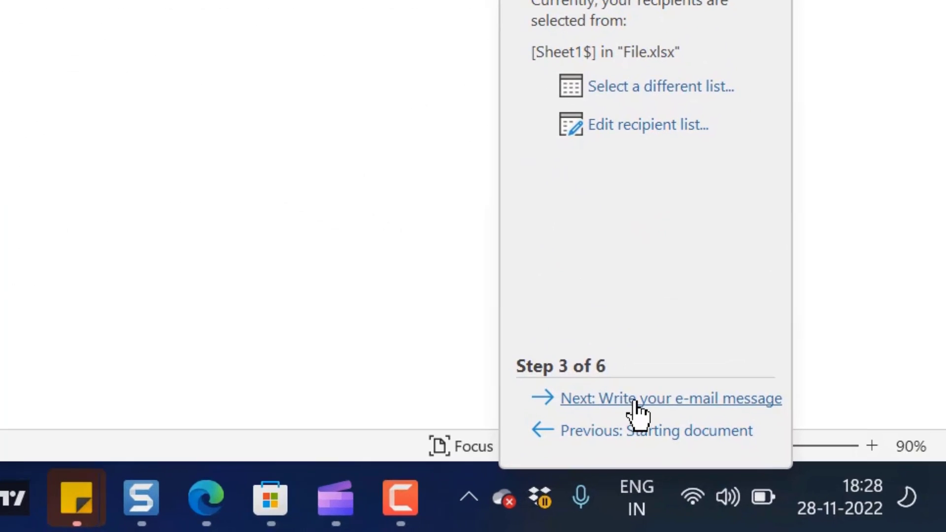
# Step: Advance the wizard past Write your e-mail message to preview recipient 5's merged letter
pyautogui.click(636, 399)
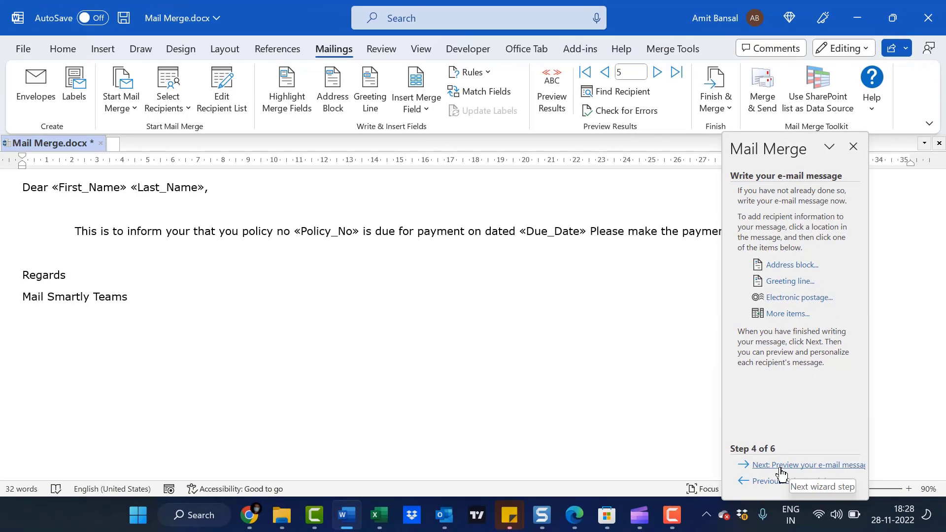
pyautogui.click(803, 466)
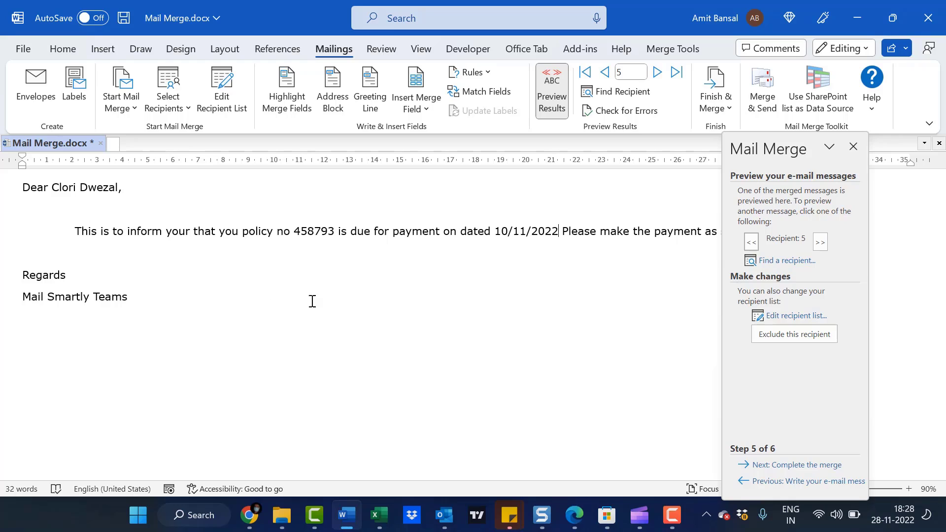
# Step: Page back and forth through the recipient previews, ending on recipient 4's letter
pyautogui.moveTo(296, 237); pyautogui.dragTo(337, 237)
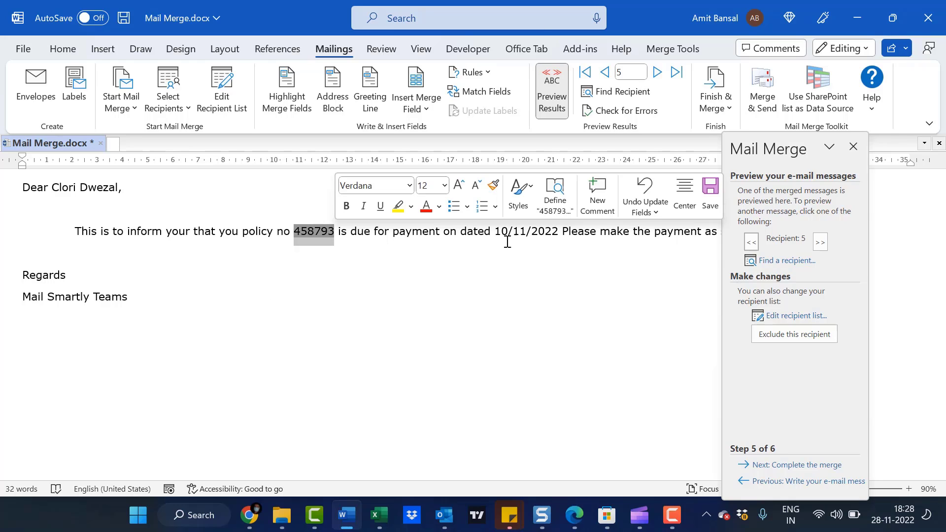
pyautogui.press('Down')
pyautogui.press('Down')
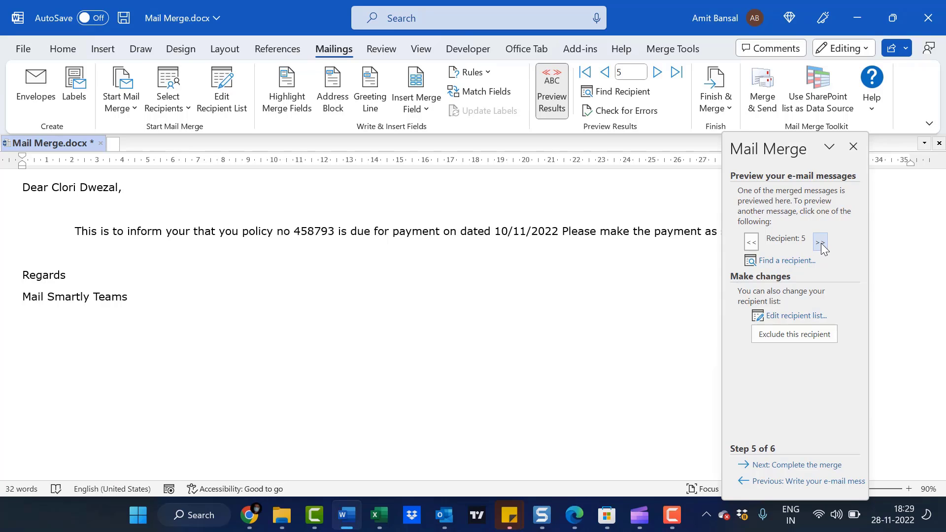
pyautogui.click(821, 243)
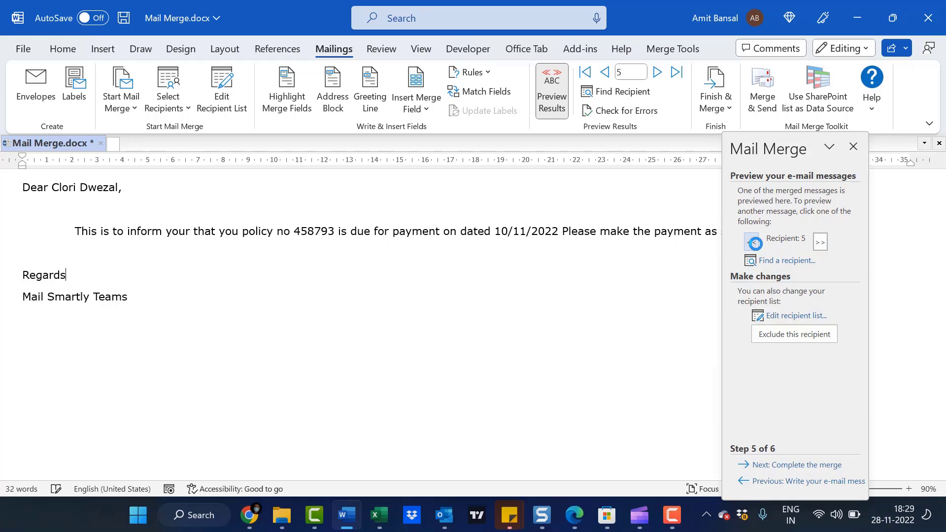
pyautogui.click(753, 242)
pyautogui.click(753, 243)
pyautogui.click(752, 243)
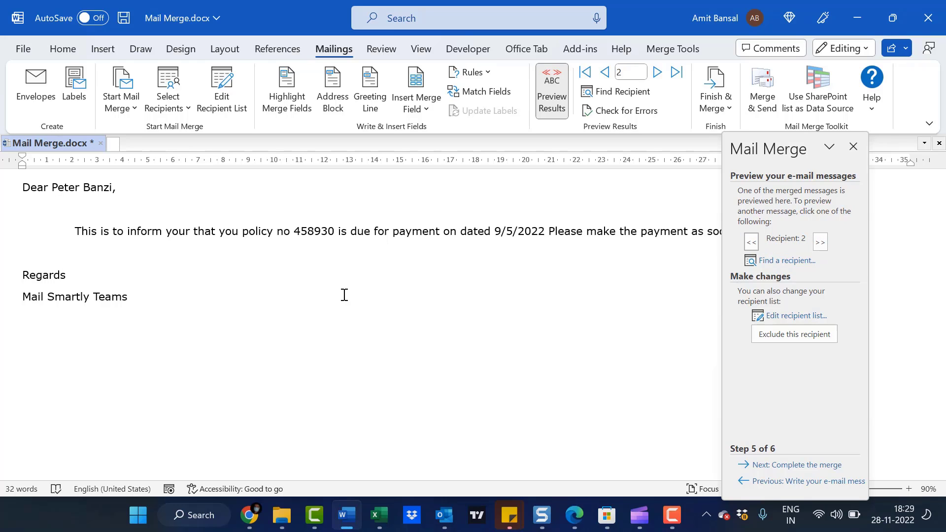
pyautogui.click(821, 243)
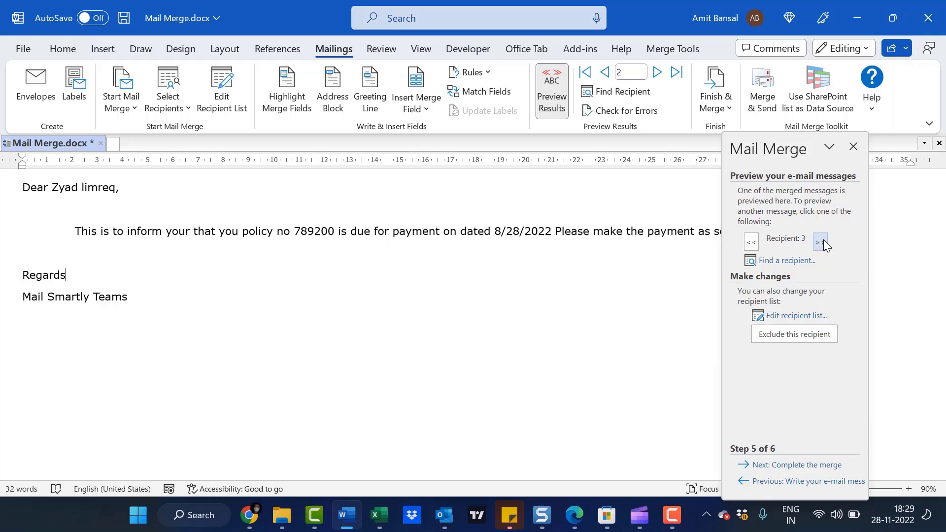
pyautogui.click(821, 243)
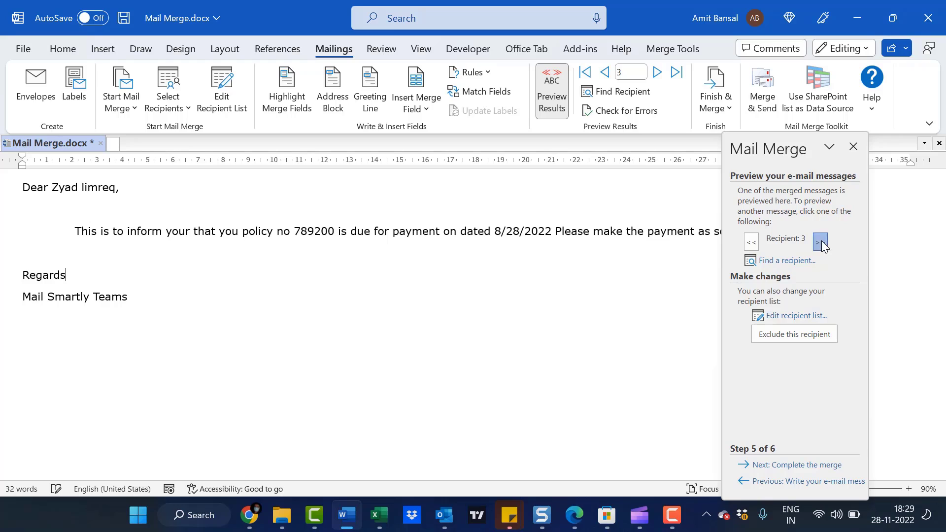
# Step: Merge to e-mail for all records: To Email_Address, subject 'Policy Premium Payment', HTML format
pyautogui.click(775, 466)
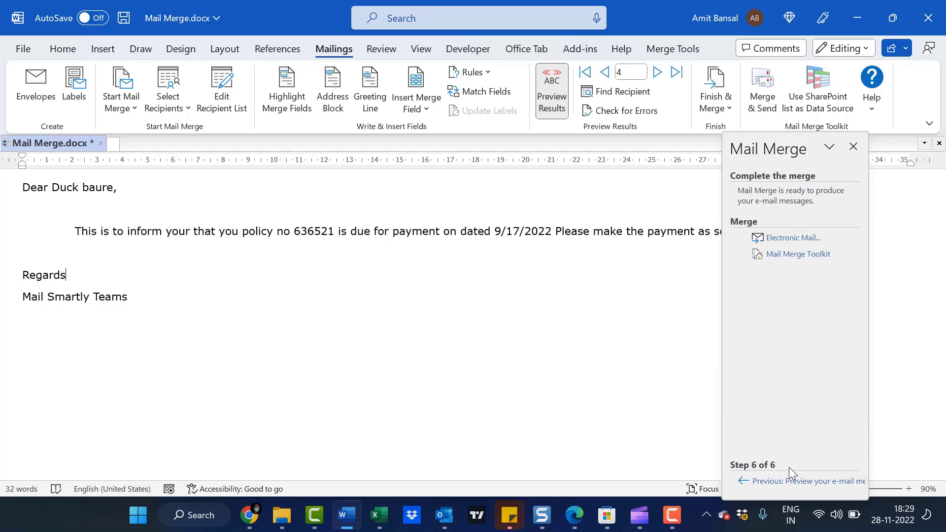
pyautogui.click(797, 240)
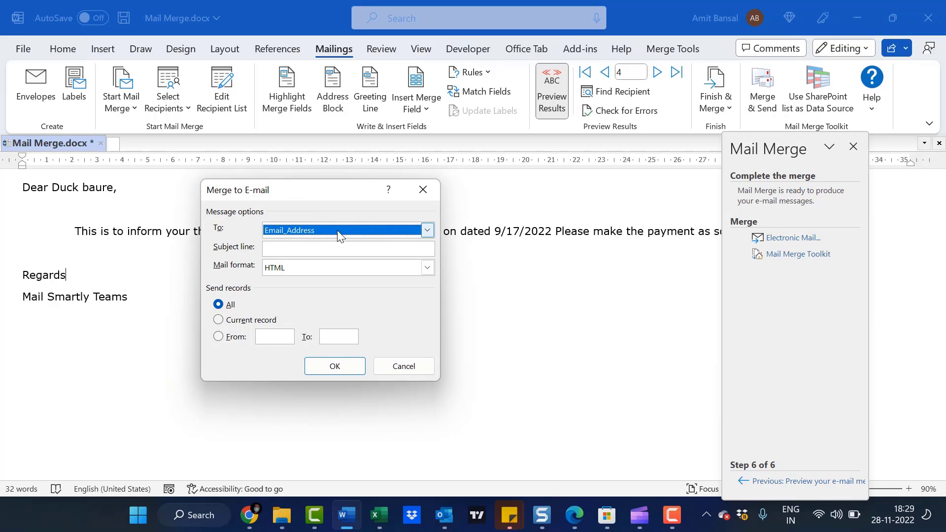
pyautogui.click(387, 236)
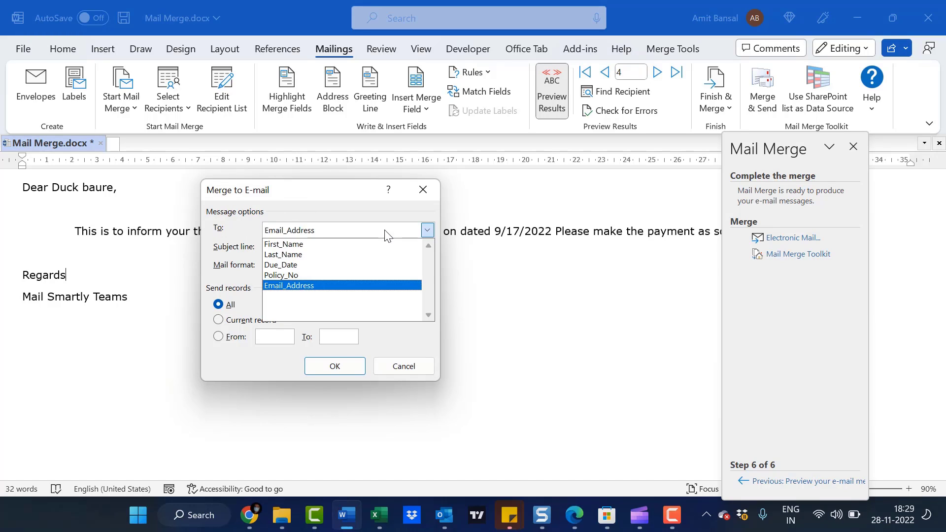
pyautogui.click(291, 286)
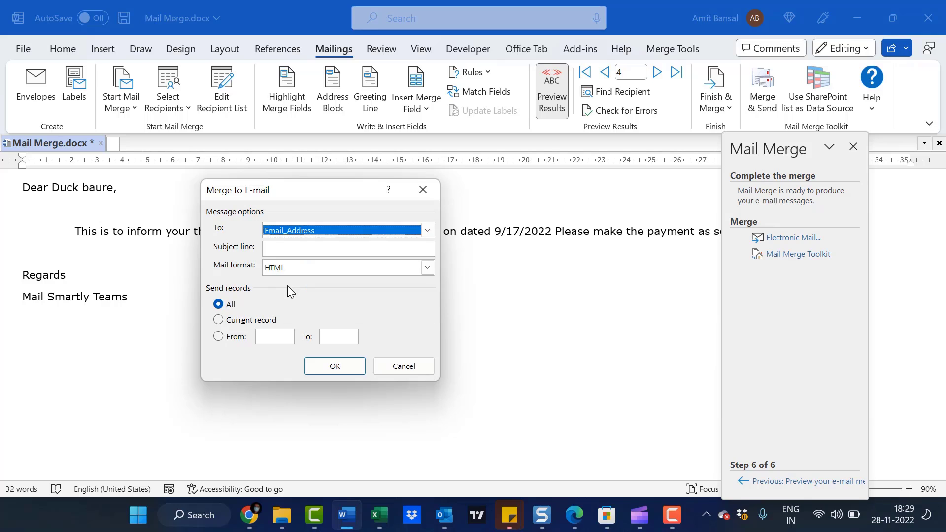
pyautogui.click(281, 248)
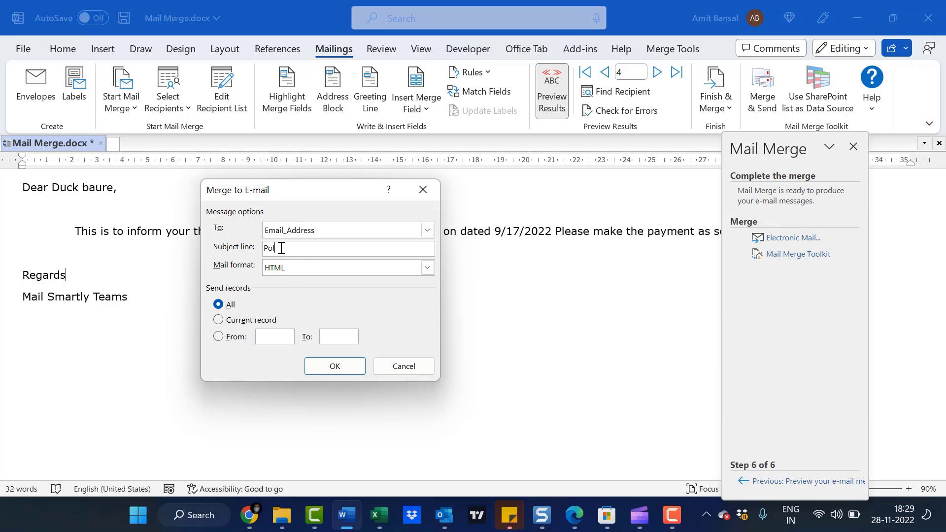
pyautogui.write('Policy Premium Payment')
pyautogui.click(426, 268)
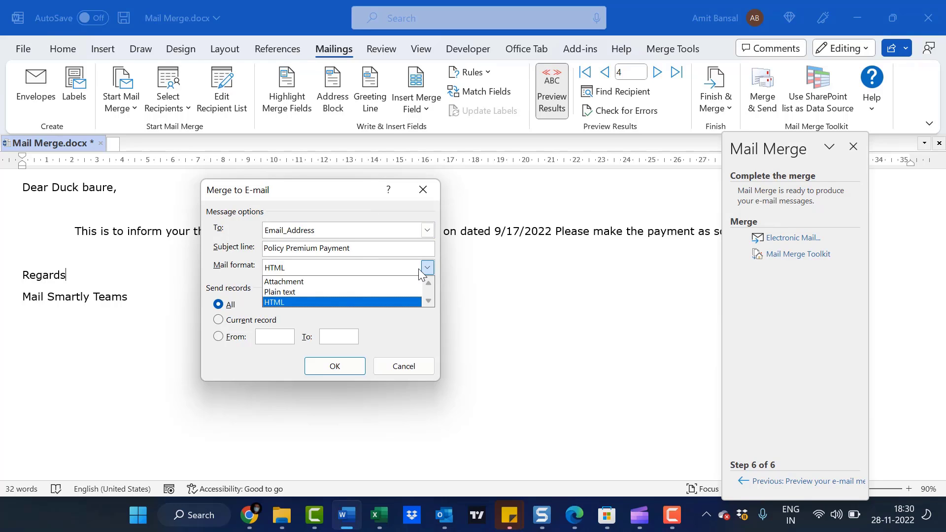
pyautogui.click(314, 302)
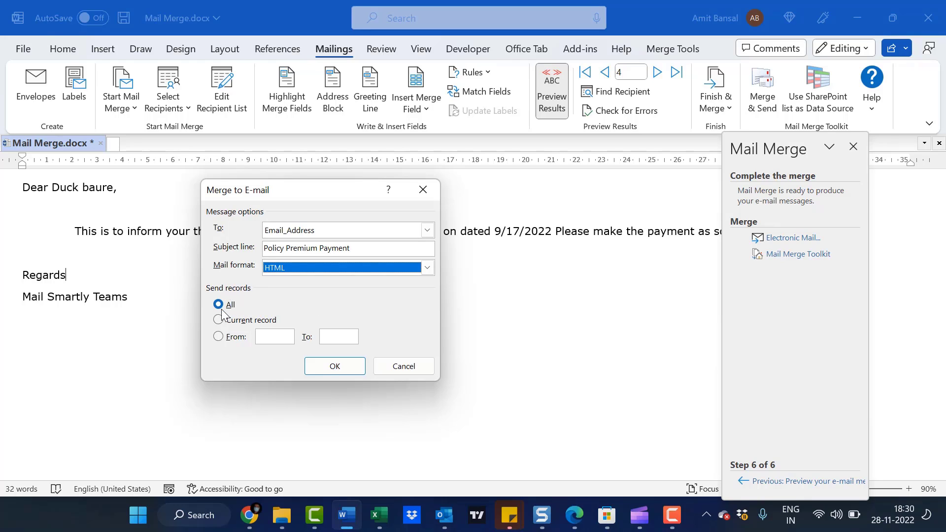
pyautogui.click(320, 373)
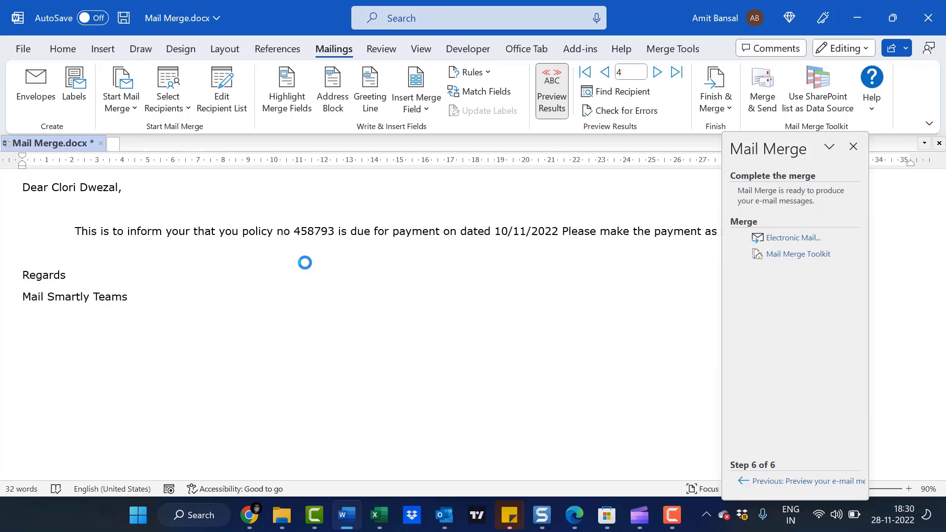
# Step: Switch from Word to Outlook and open the Inbox
pyautogui.doubleClick(639, 1)
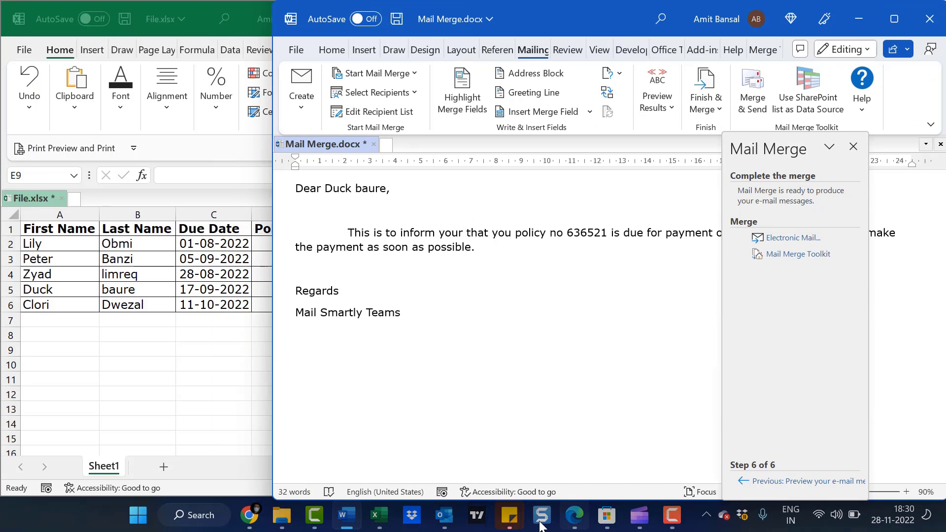
pyautogui.click(444, 515)
pyautogui.scroll(-1, 102, 430)
pyautogui.click(98, 413)
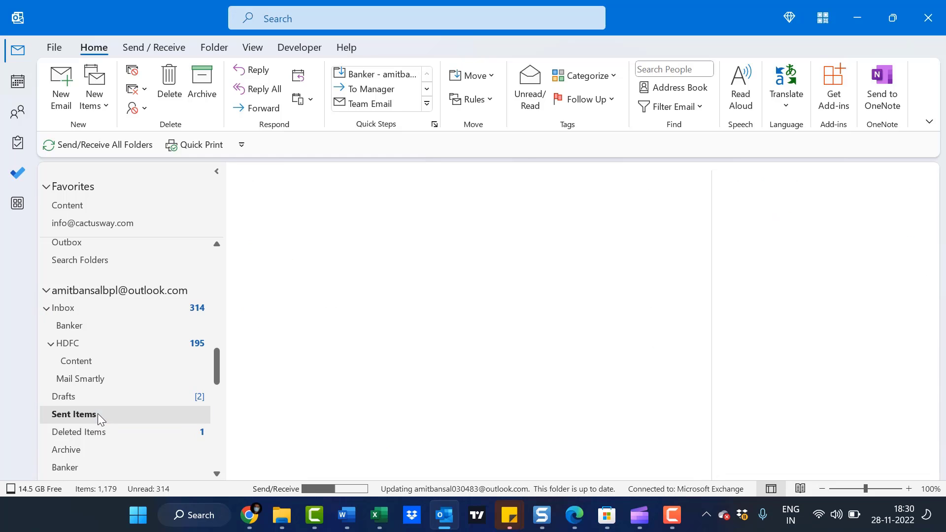
pyautogui.hotkey('ctrl', 'shift', 'i')
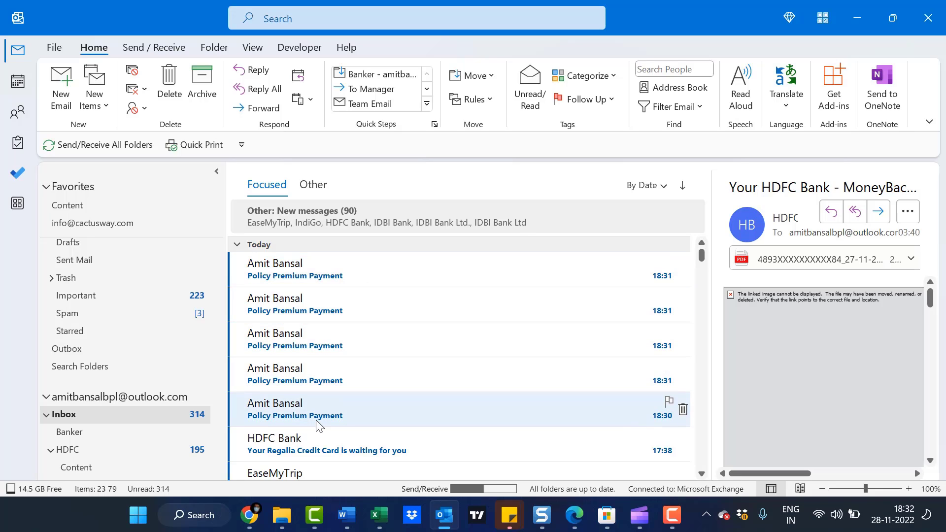
# Step: Read each of the five Policy Premium Payment e-mails to verify their personalised details
pyautogui.click(663, 279)
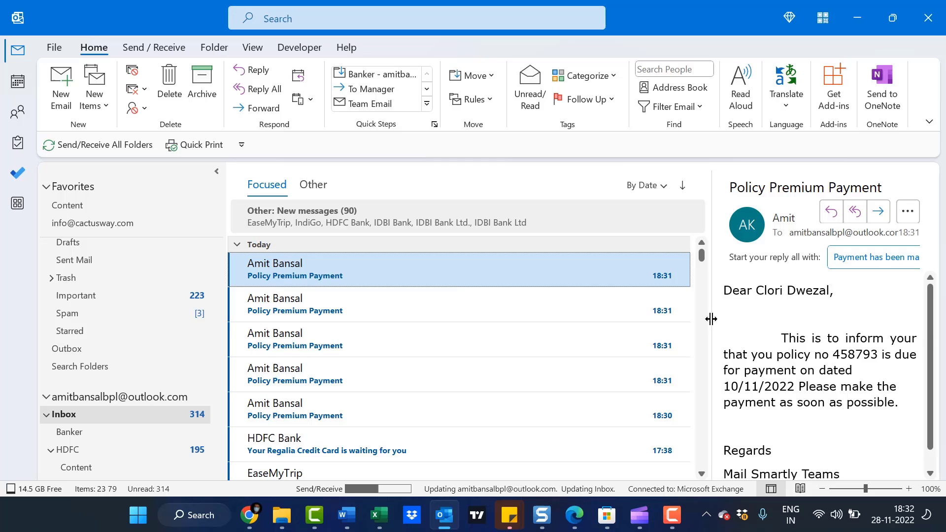
pyautogui.moveTo(711, 319); pyautogui.dragTo(597, 317)
pyautogui.click(368, 309)
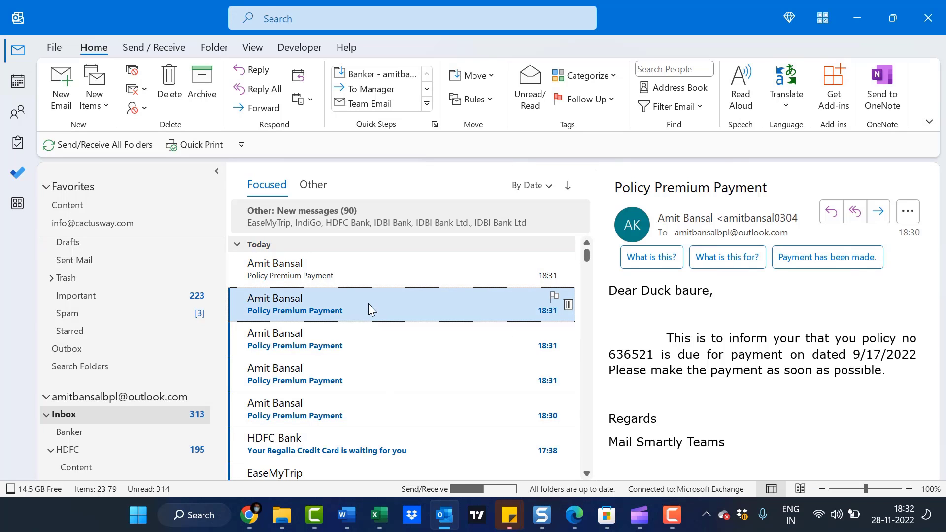
pyautogui.click(347, 336)
pyautogui.click(344, 373)
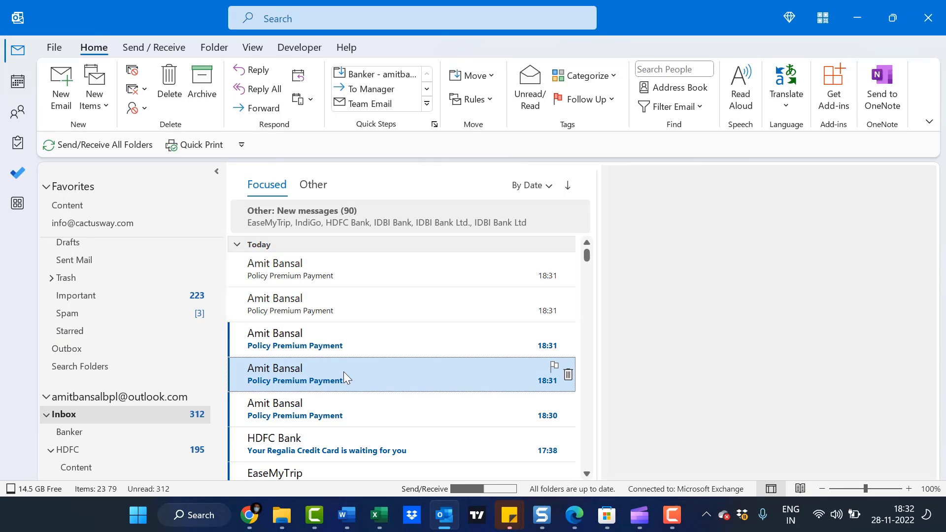
pyautogui.click(332, 409)
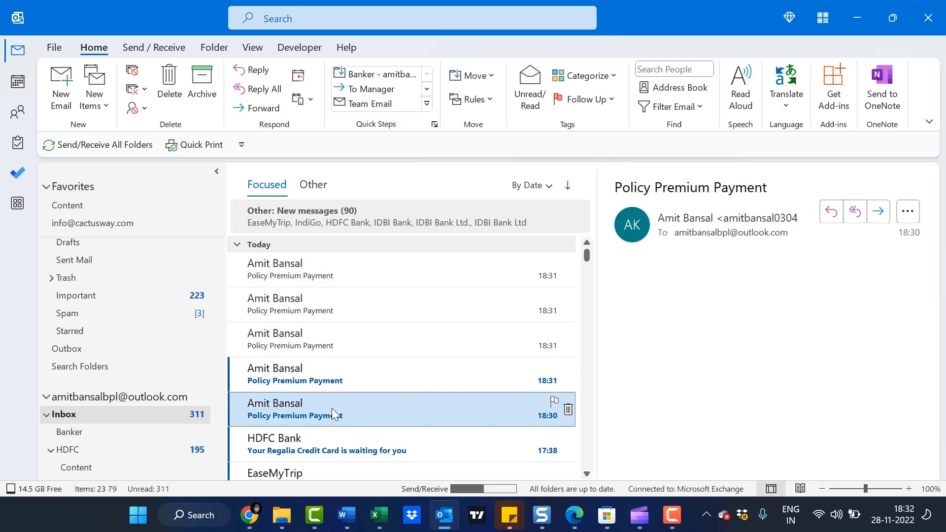
pyautogui.press('F10')
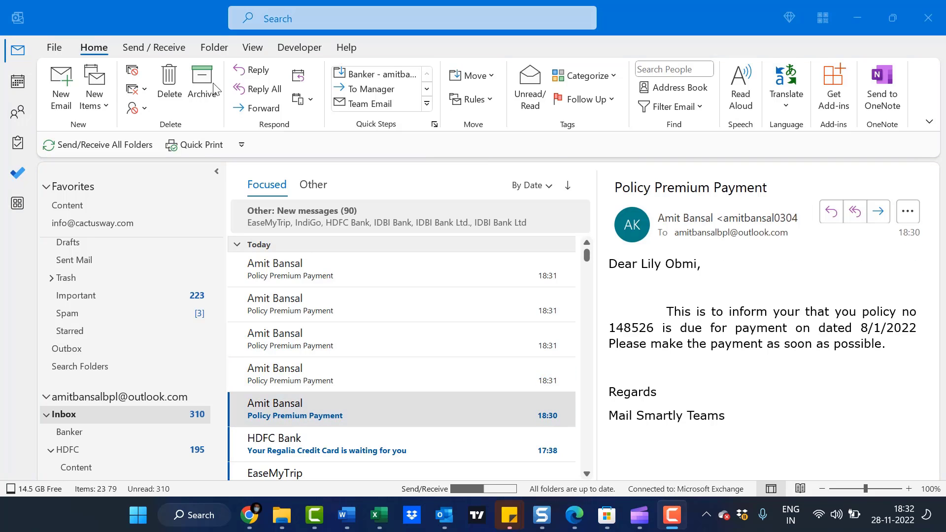